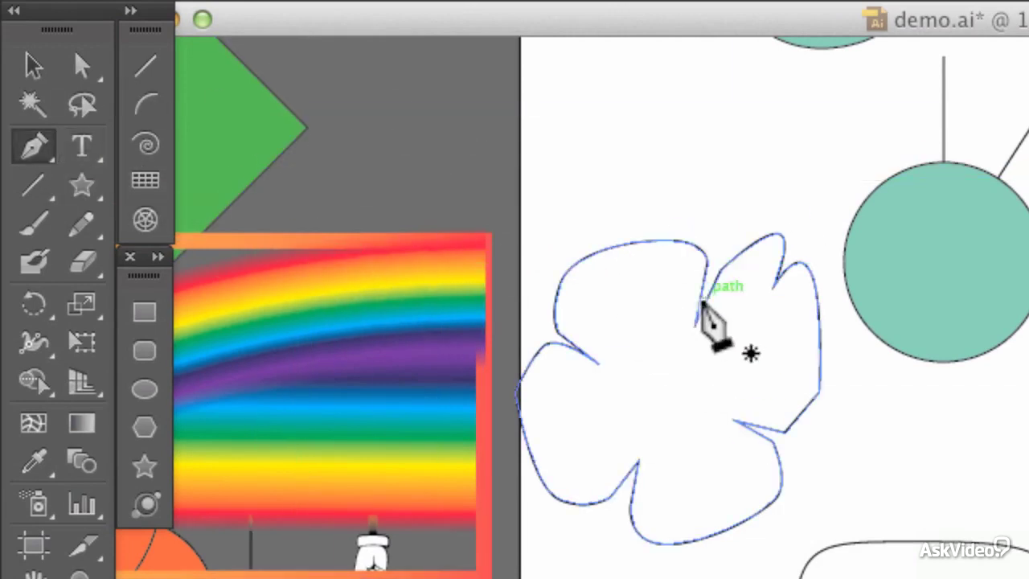
Step: Delete the anchor at the flower outline's top notch so it becomes a shallow curve
super+click(701, 297)
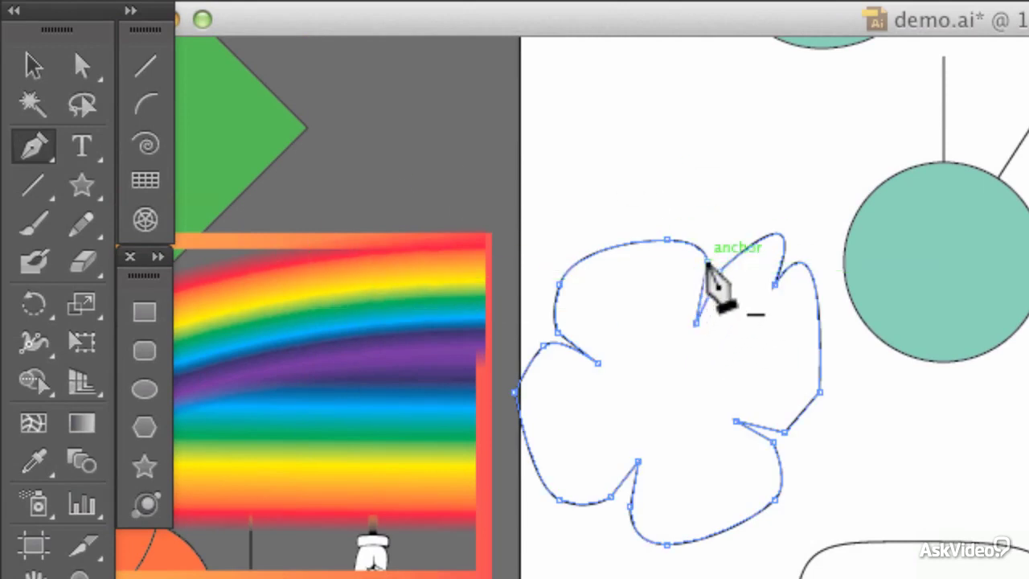
click(696, 325)
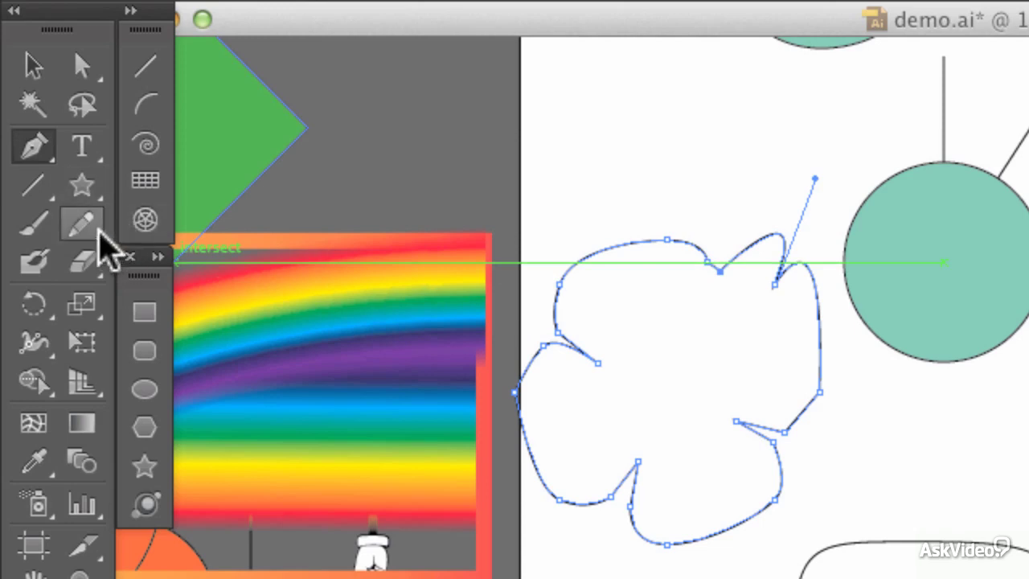
click(92, 233)
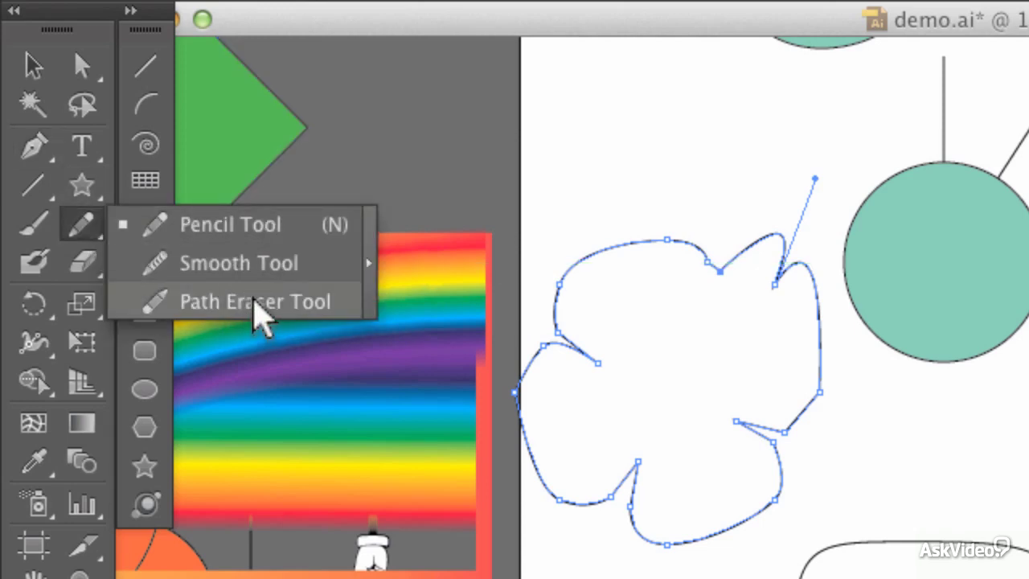
click(256, 304)
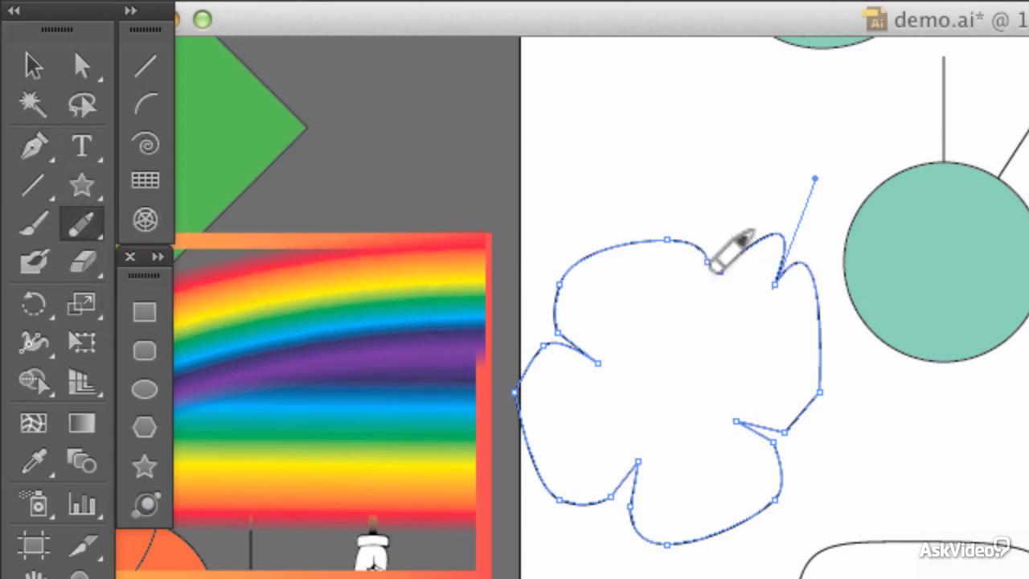
mouse_move(744, 262)
mouse_down()
mouse_move(717, 273)
mouse_move(728, 269)
mouse_up()
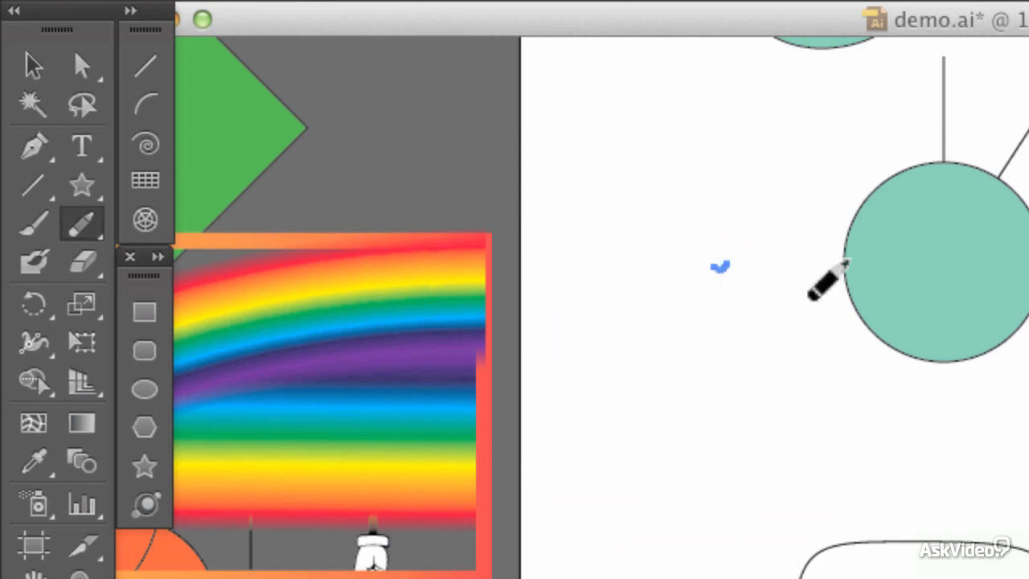
key(super+z)
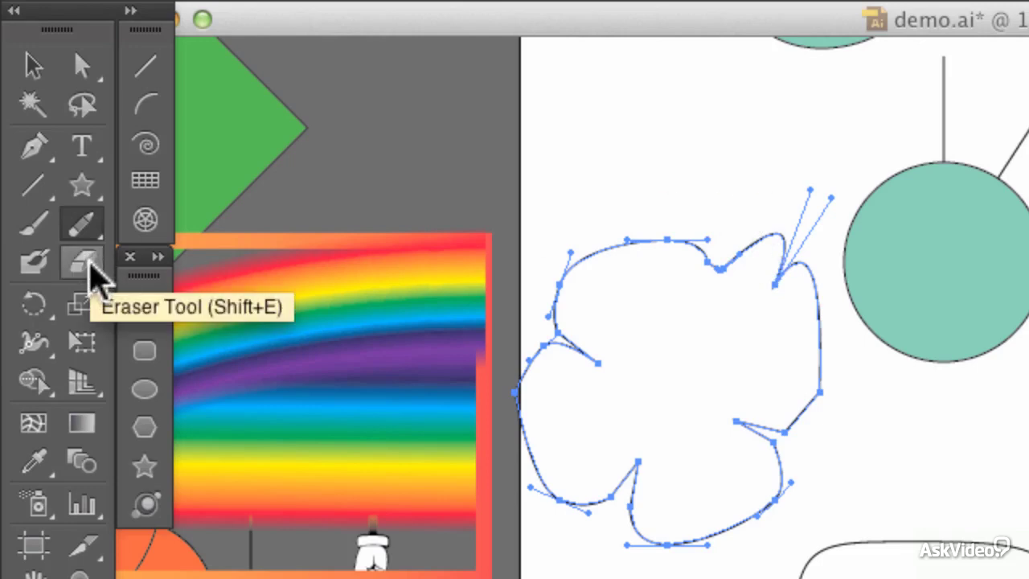
Step: Erase gaps across the flower's top, right lobe, lower bump and lower-left side with an enlarged eraser
click(89, 269)
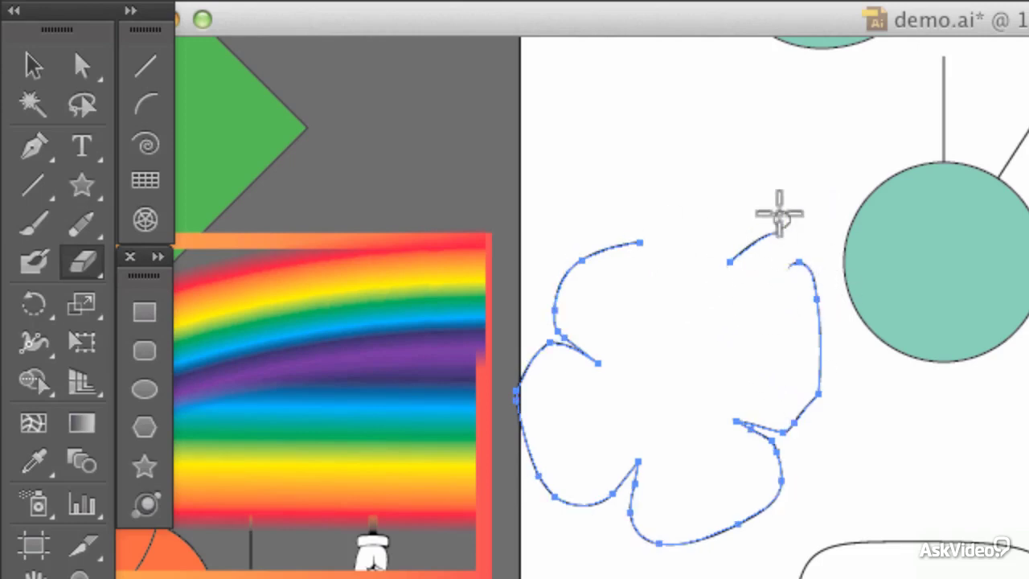
drag(779, 213, 770, 418)
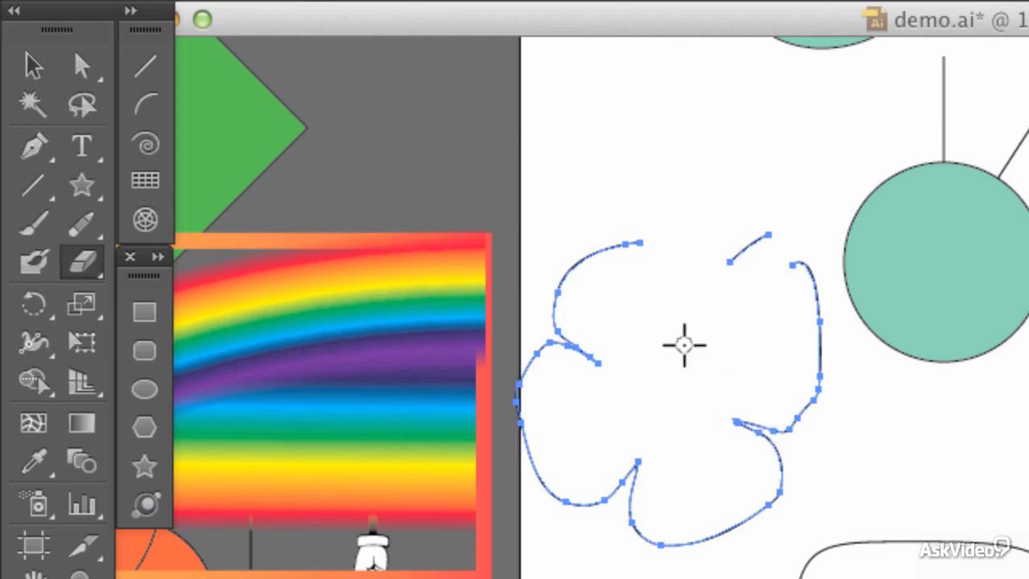
key(bracketright)
key(bracketright)
key(bracketright)
key(bracketright)
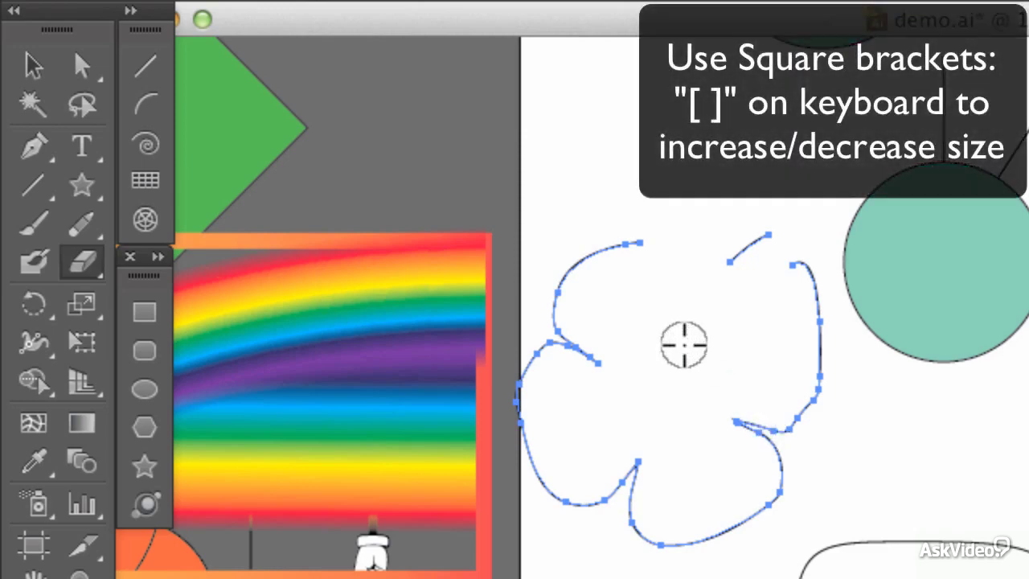
mouse_move(768, 424)
mouse_down()
mouse_move(655, 455)
mouse_move(643, 435)
mouse_up()
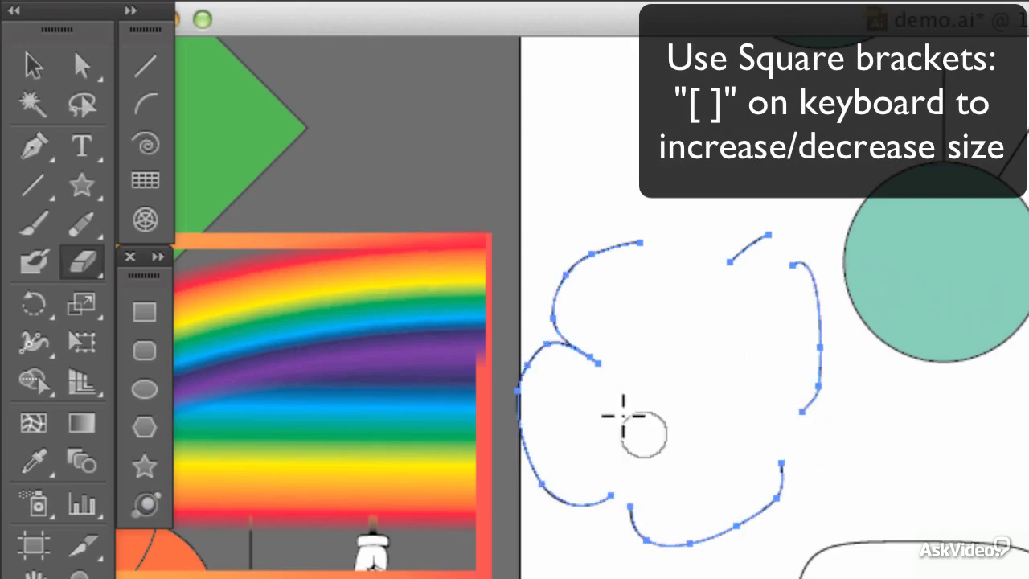
drag(568, 352, 573, 353)
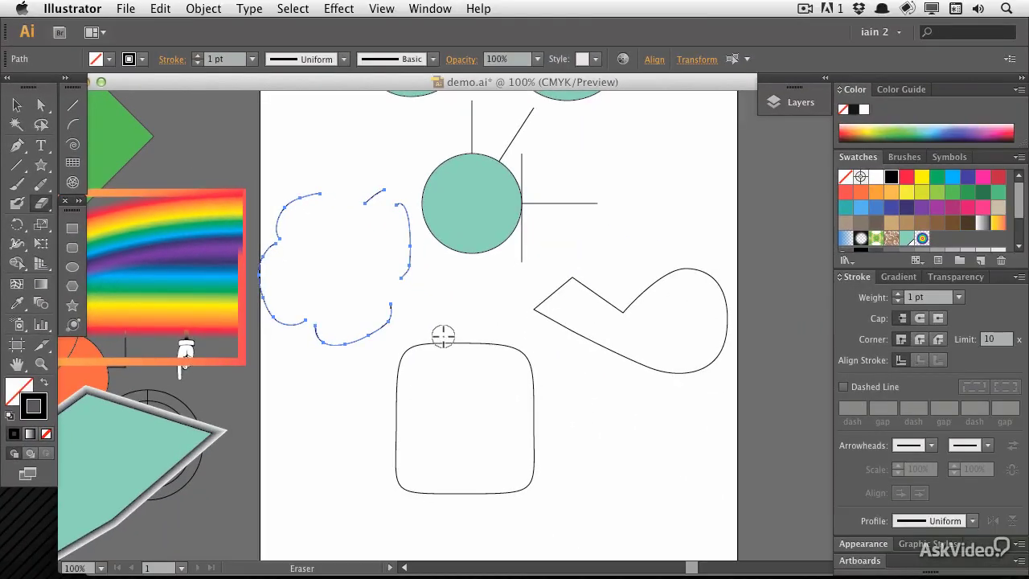
click(41, 106)
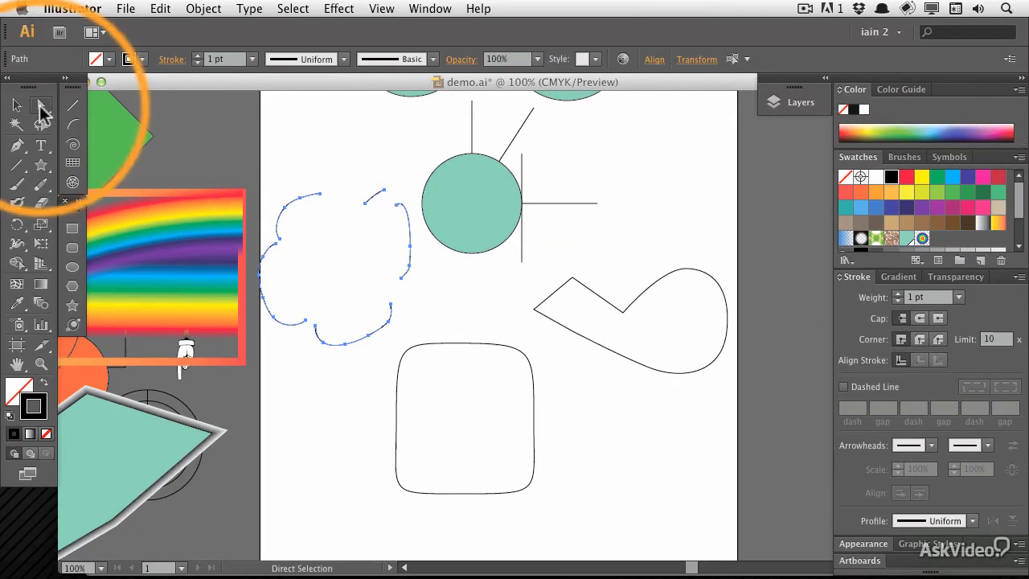
drag(608, 292, 689, 368)
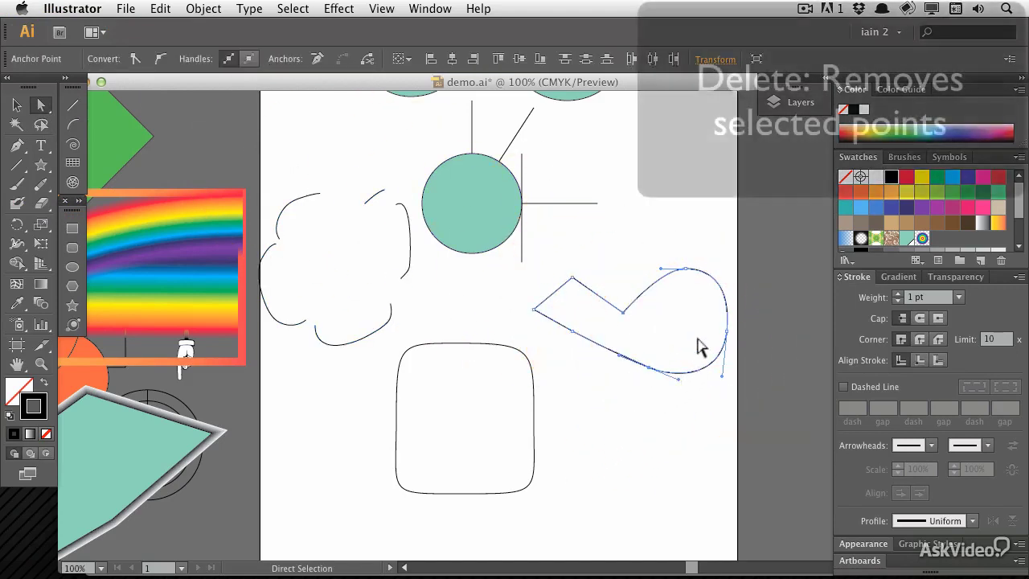
key(Delete)
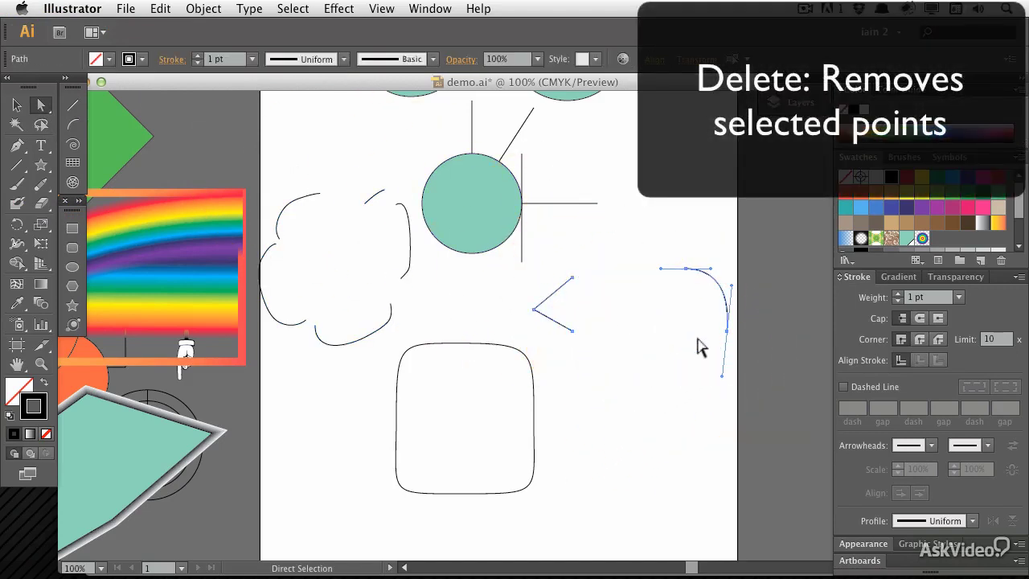
key(super+z)
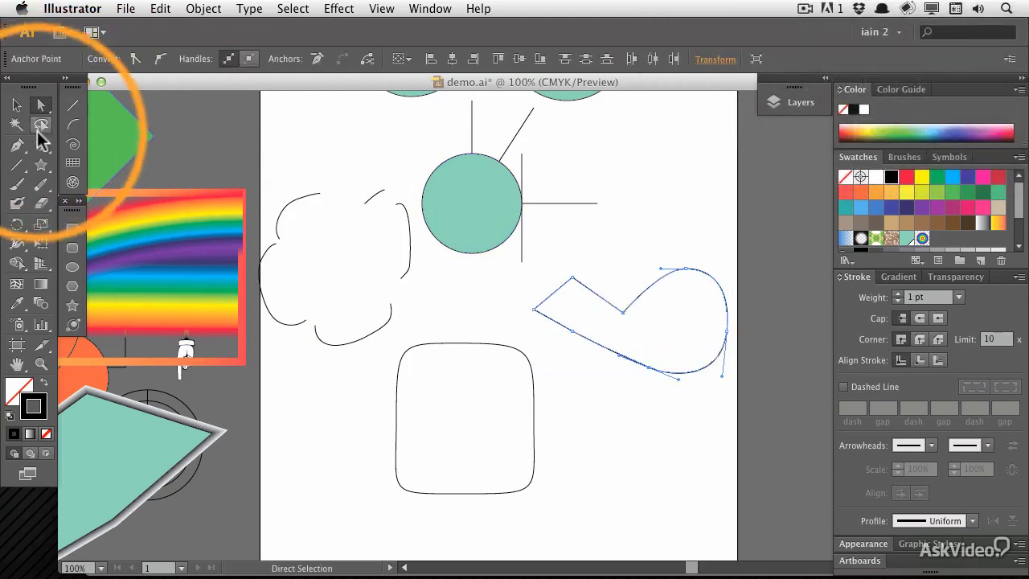
Step: Delete lasso-selected hook anchors, then undo back to whole flower and hook outlines
click(41, 126)
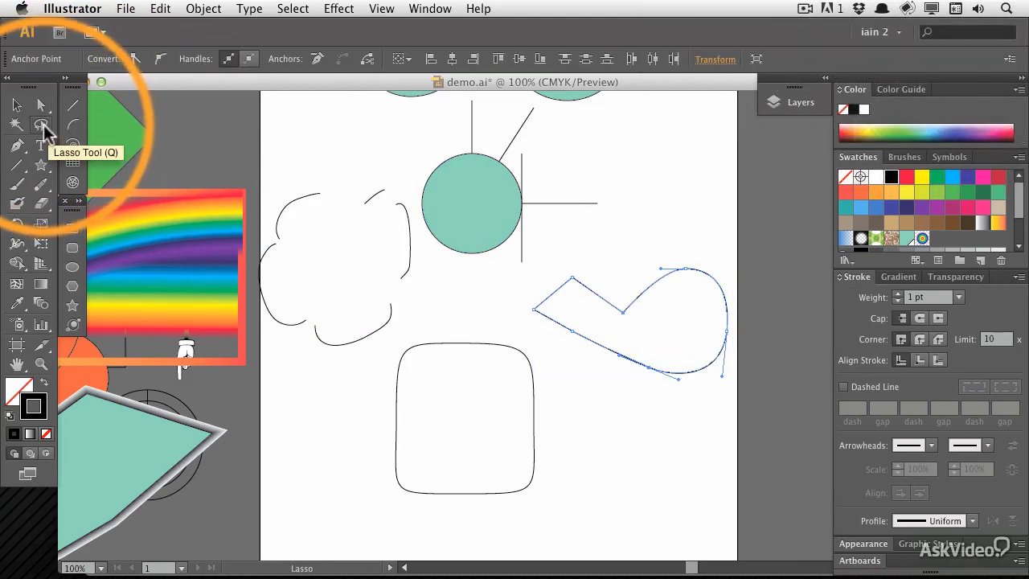
mouse_move(628, 266)
mouse_down()
mouse_move(582, 368)
mouse_move(641, 285)
mouse_move(657, 331)
mouse_up()
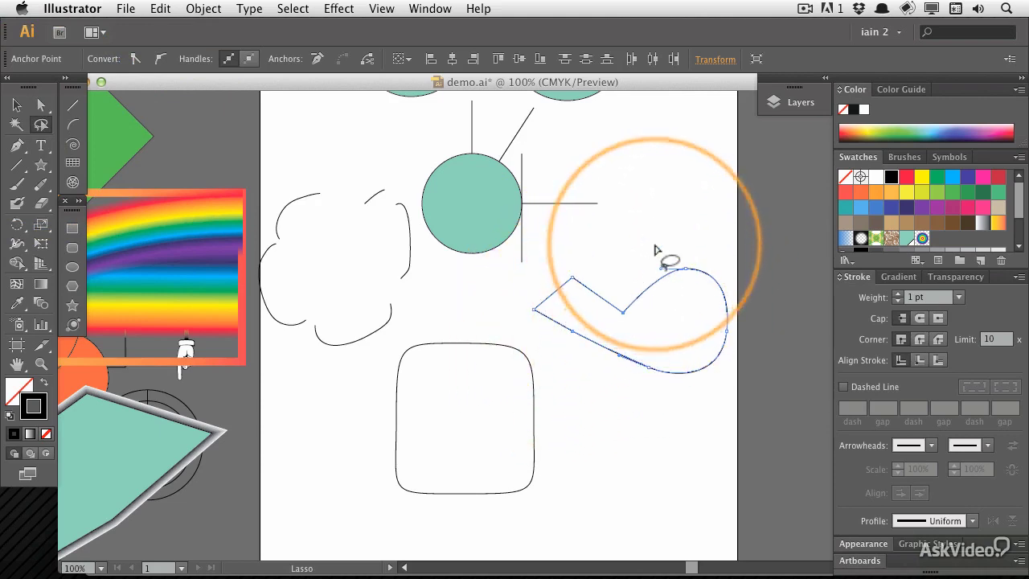
key(Delete)
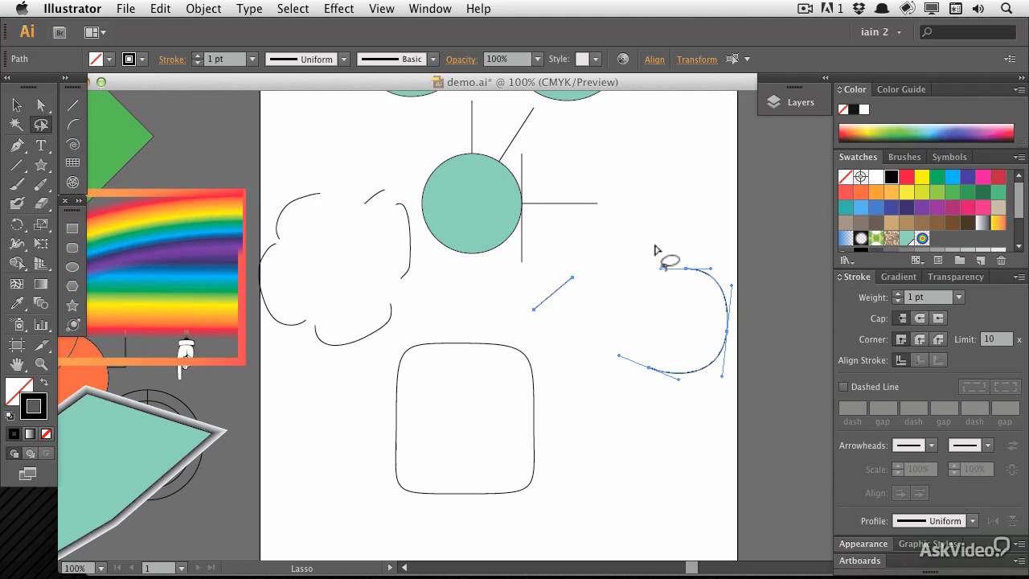
key(a)
key(ctrl+j)
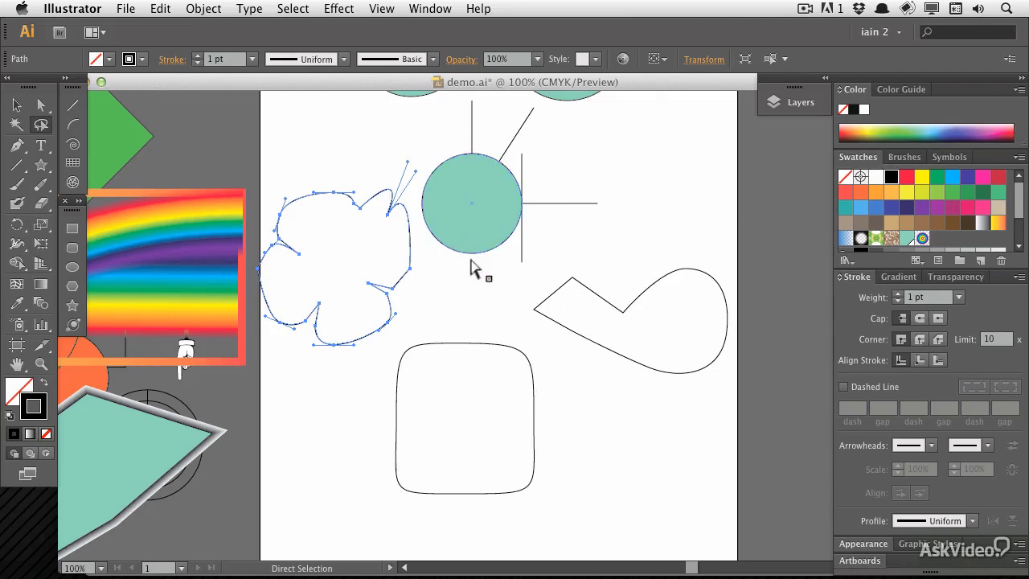
Step: Nudge the flower outline slightly right and down, then deselect it
click(411, 283)
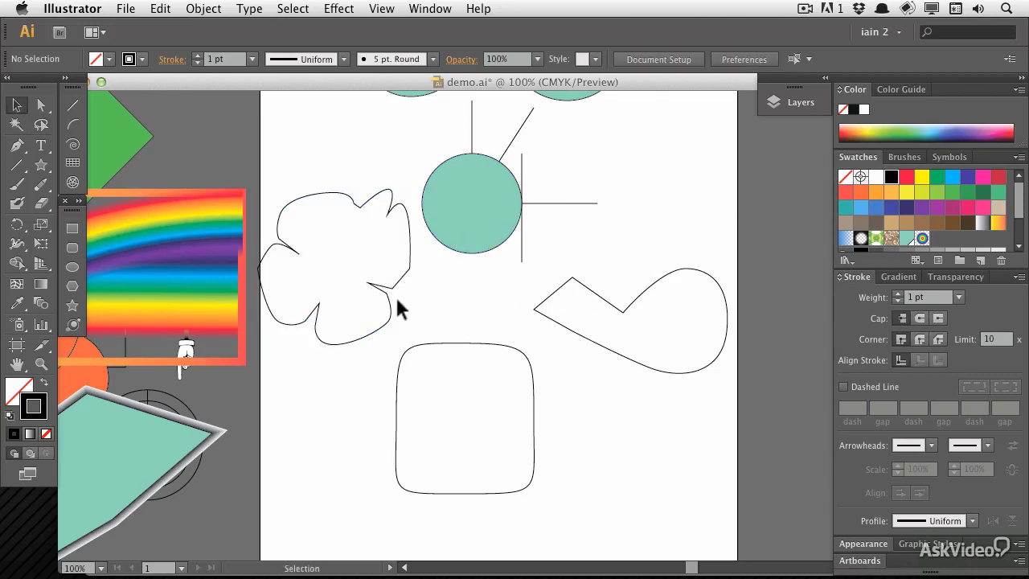
drag(395, 285, 415, 296)
click(483, 325)
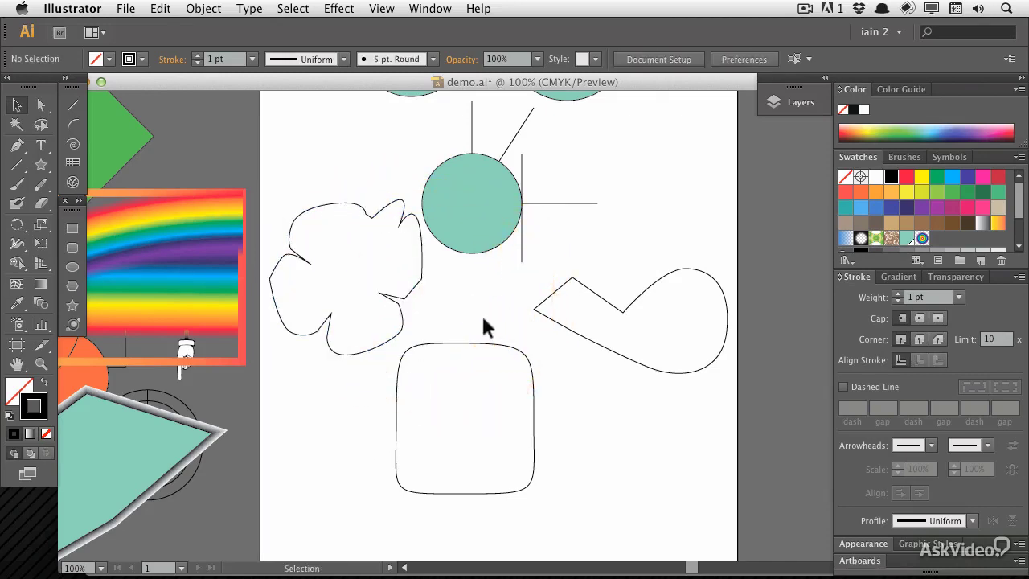
Step: Erase part of the flower's right outline and delete its inner lobe anchors
click(43, 203)
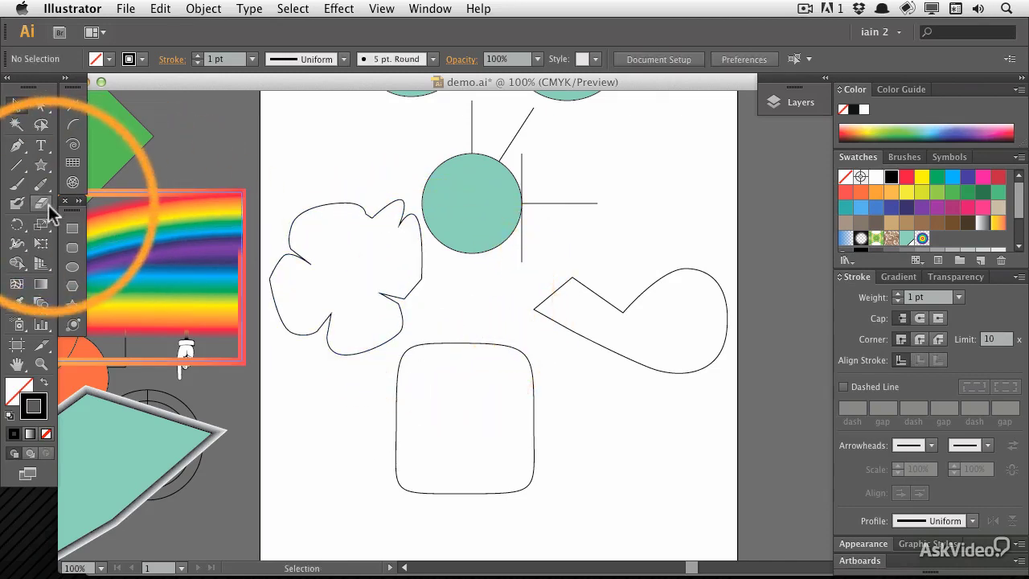
drag(452, 295, 409, 285)
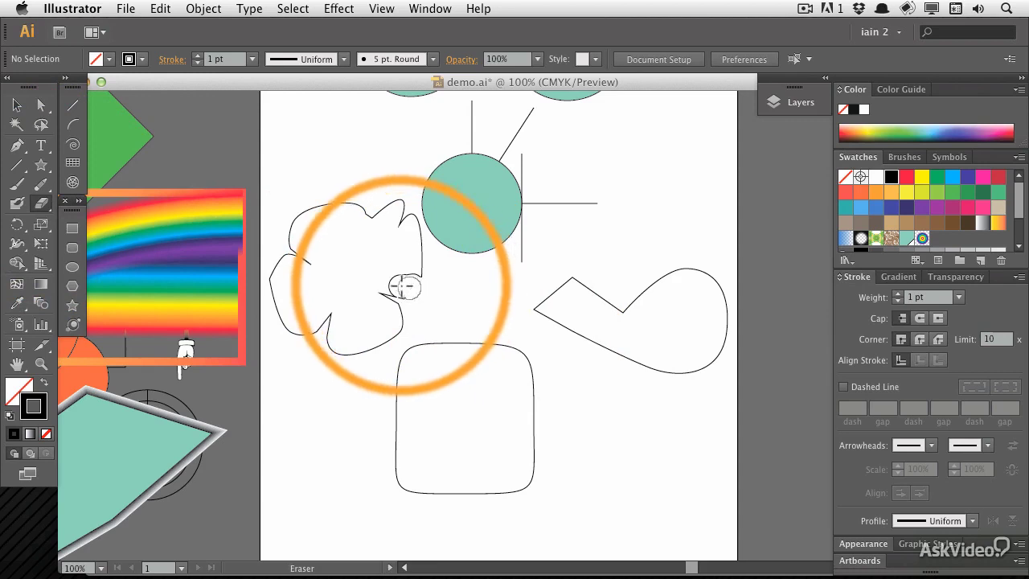
click(42, 124)
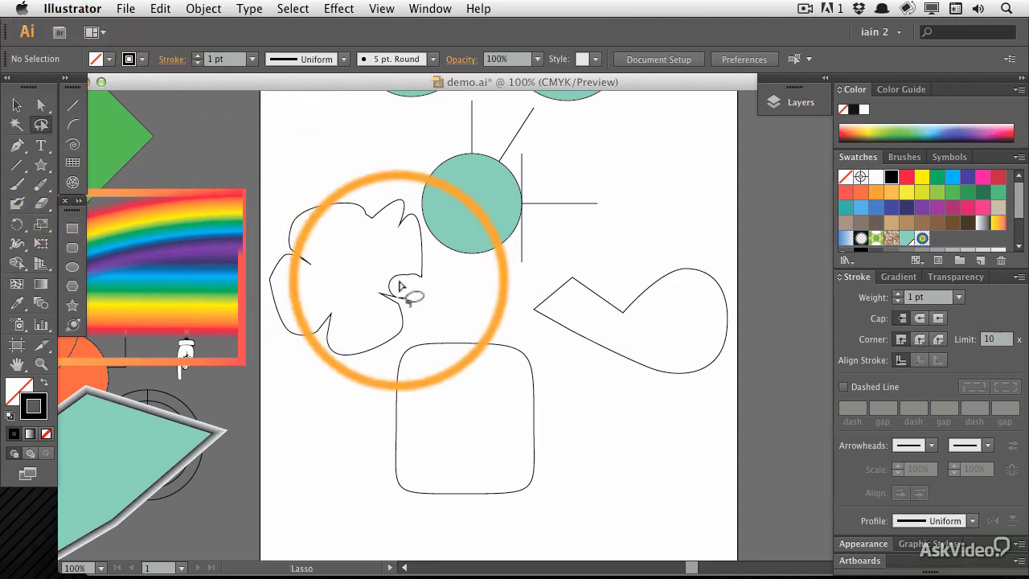
mouse_move(397, 287)
mouse_down()
mouse_move(373, 269)
mouse_move(389, 295)
mouse_up()
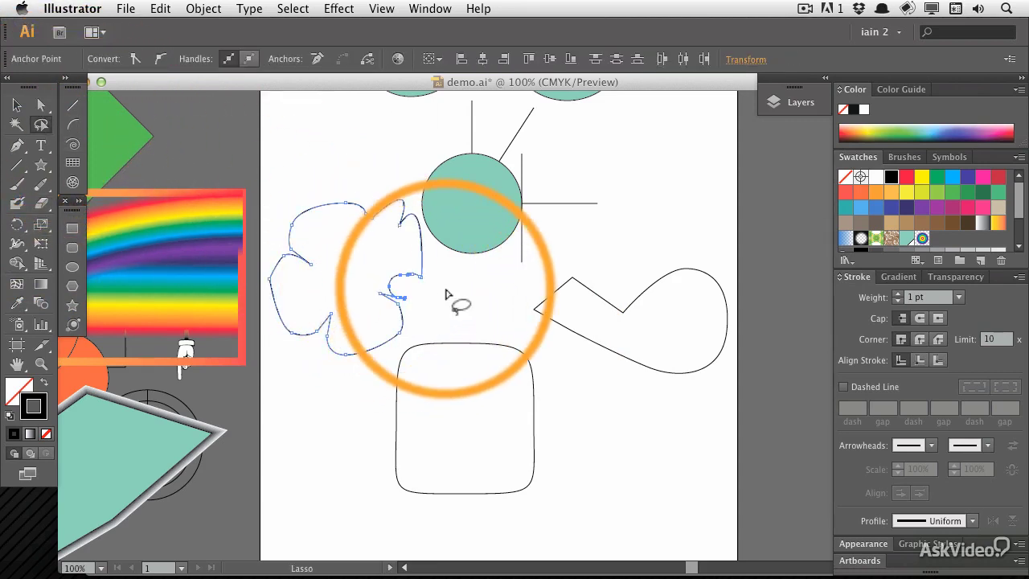
key(Delete)
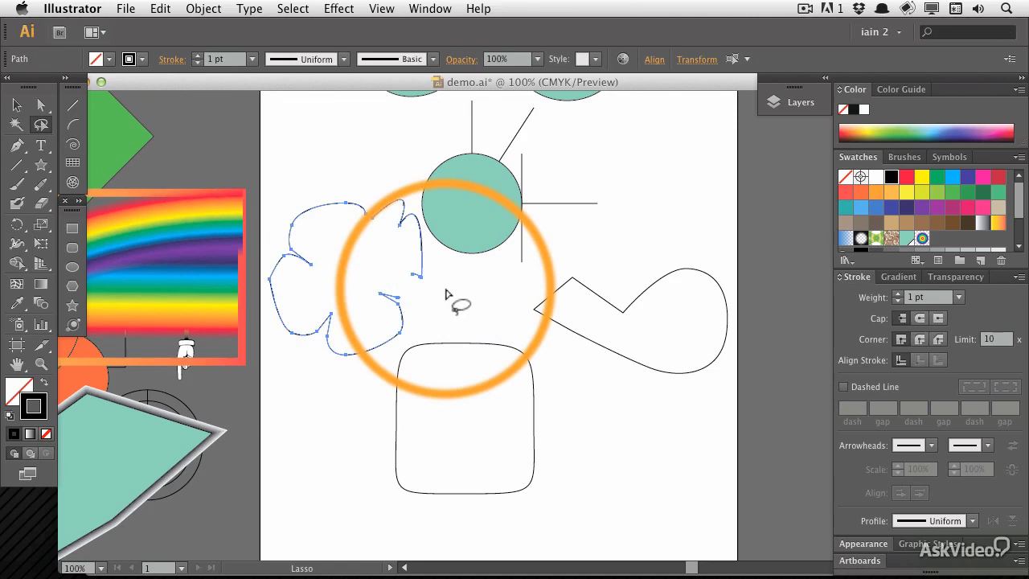
Step: Erase more of the flower path on both sides of its gap
click(42, 203)
mouse_move(396, 274)
mouse_down()
mouse_move(409, 295)
mouse_move(397, 292)
mouse_move(410, 268)
mouse_move(396, 283)
mouse_move(496, 230)
mouse_up()
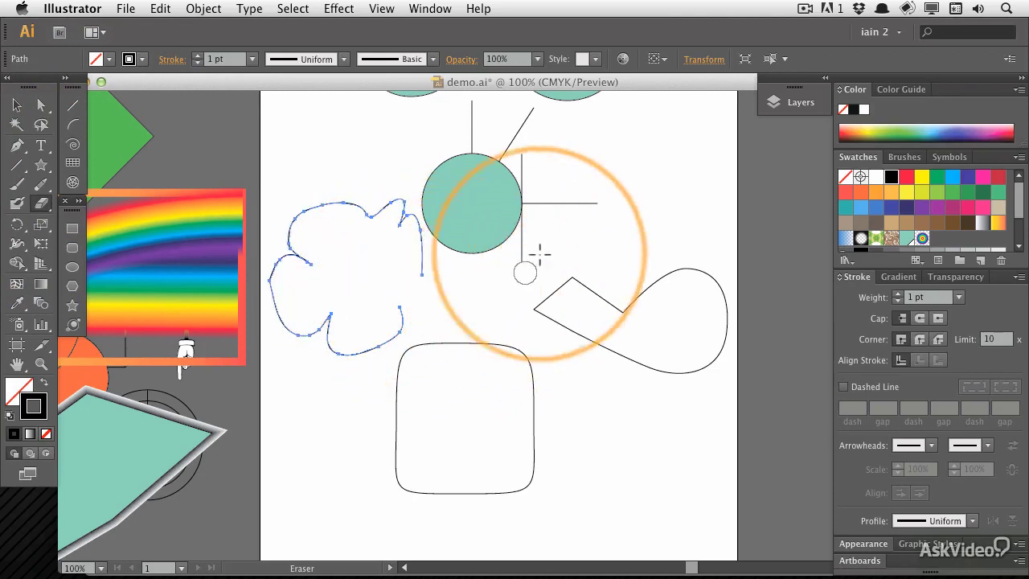
mouse_move(541, 273)
mouse_down()
mouse_move(542, 297)
mouse_move(647, 230)
mouse_up()
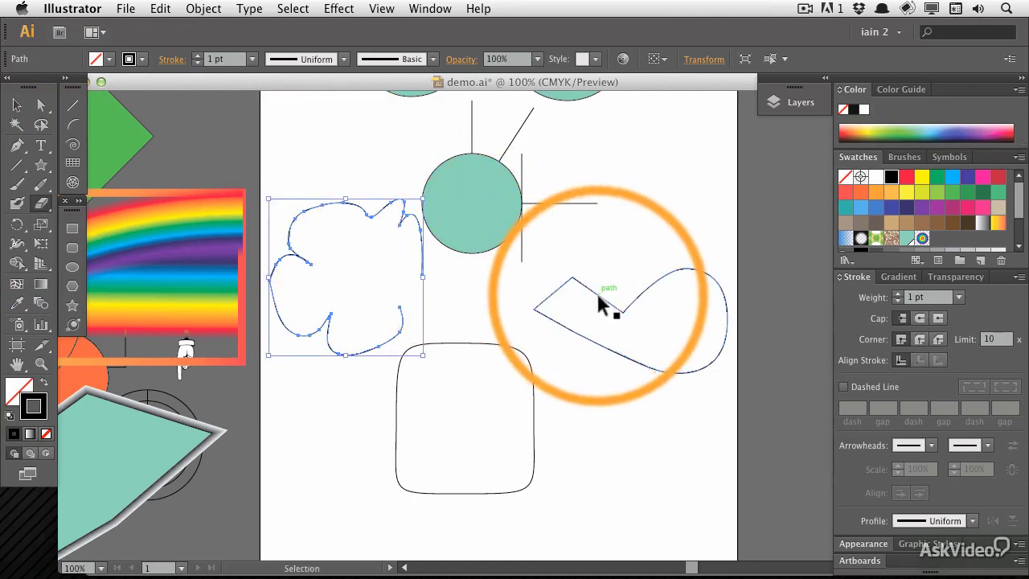
Step: Try erasing the hook path's left corner, then undo that cut
ctrl+click(616, 342)
mouse_move(554, 278)
mouse_down()
mouse_move(535, 295)
mouse_move(611, 322)
mouse_move(573, 301)
mouse_up()
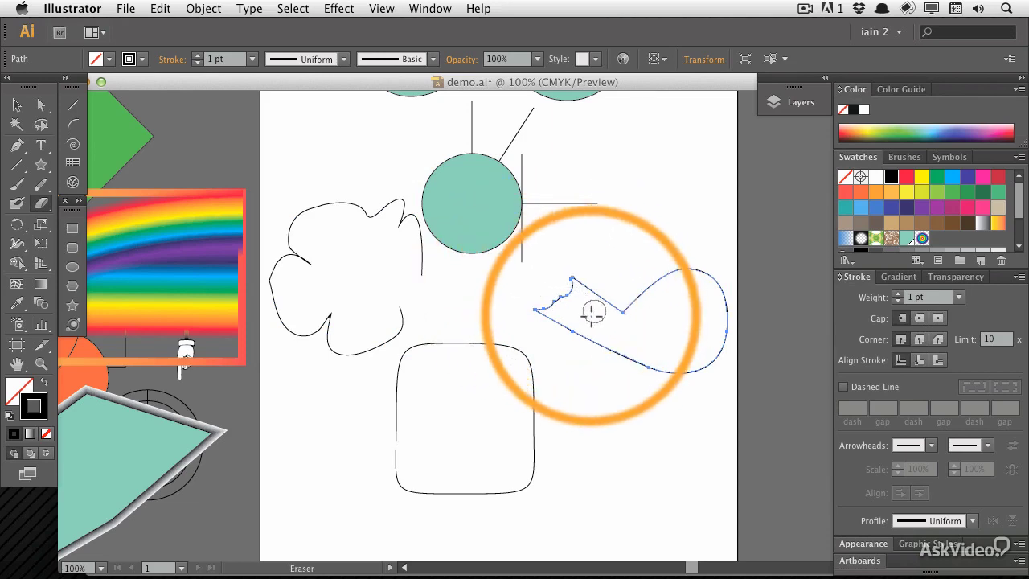
key(ctrl+z)
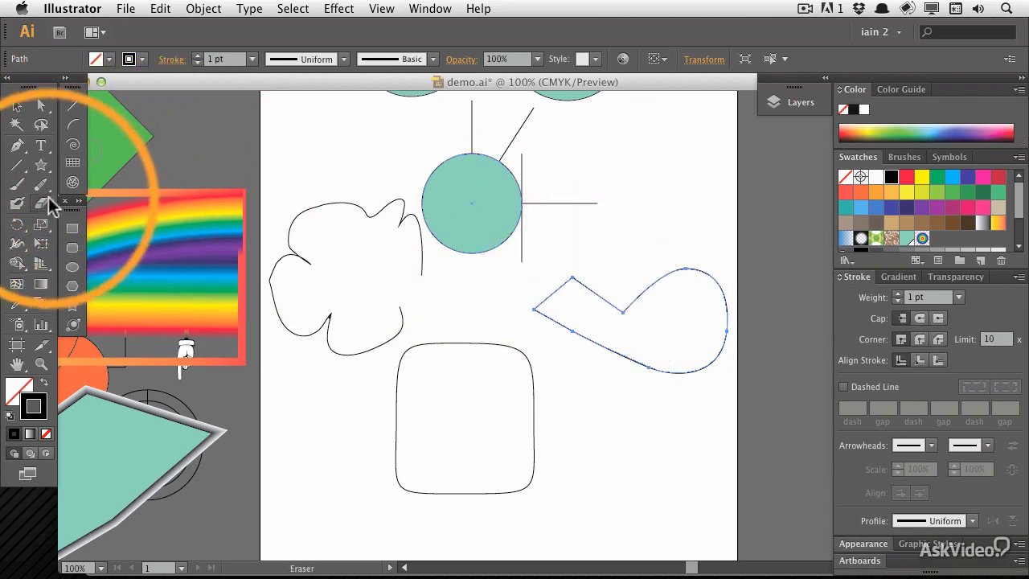
Step: Delete the hook's top-left anchor, trim its two left ends, and lasso the facing flower and hook ends
click(41, 125)
mouse_move(542, 277)
mouse_down()
mouse_move(544, 298)
mouse_move(563, 311)
mouse_move(592, 300)
mouse_move(574, 281)
mouse_up()
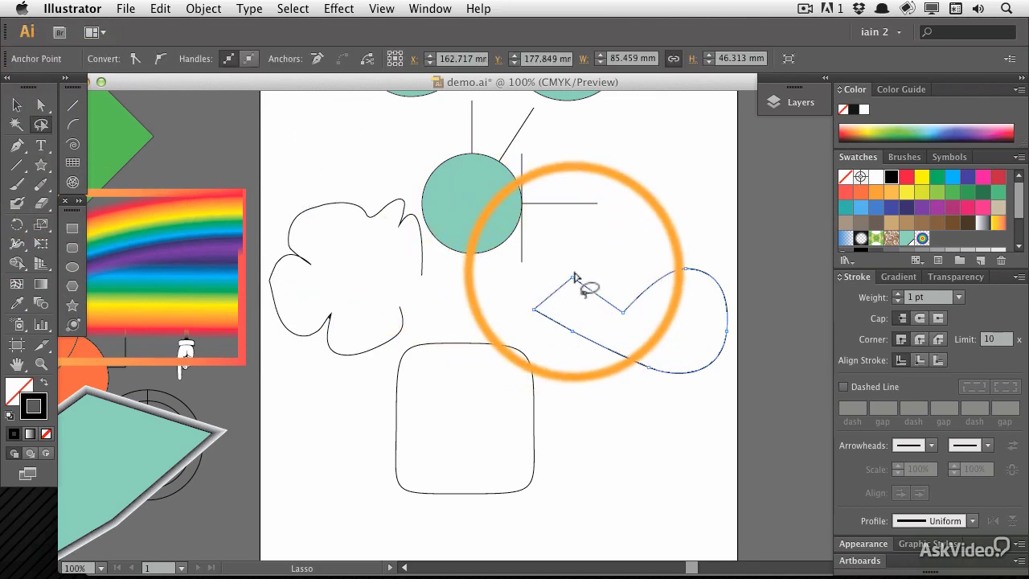
key(Delete)
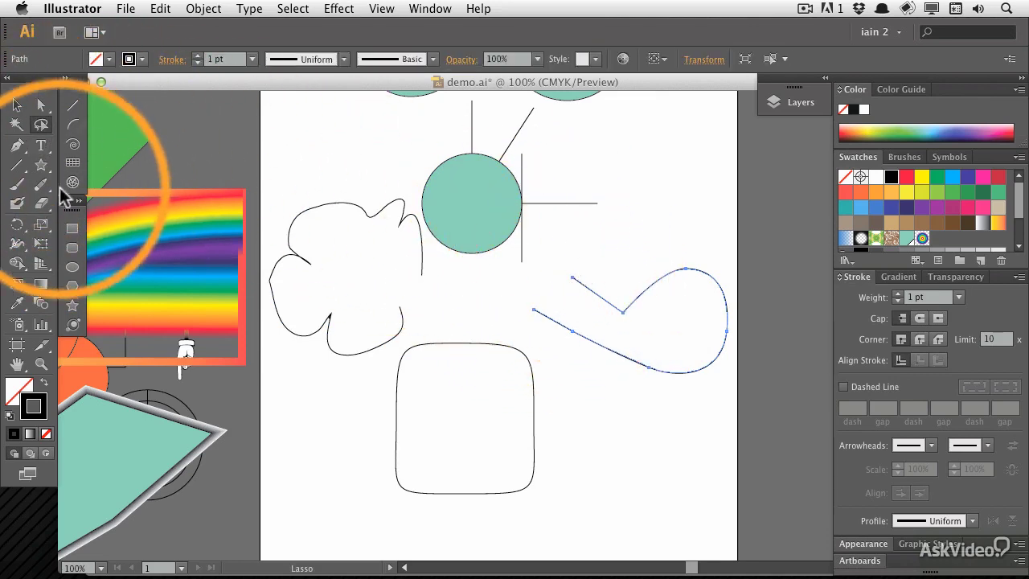
click(41, 203)
mouse_move(551, 286)
mouse_down()
mouse_move(516, 318)
mouse_move(579, 335)
mouse_up()
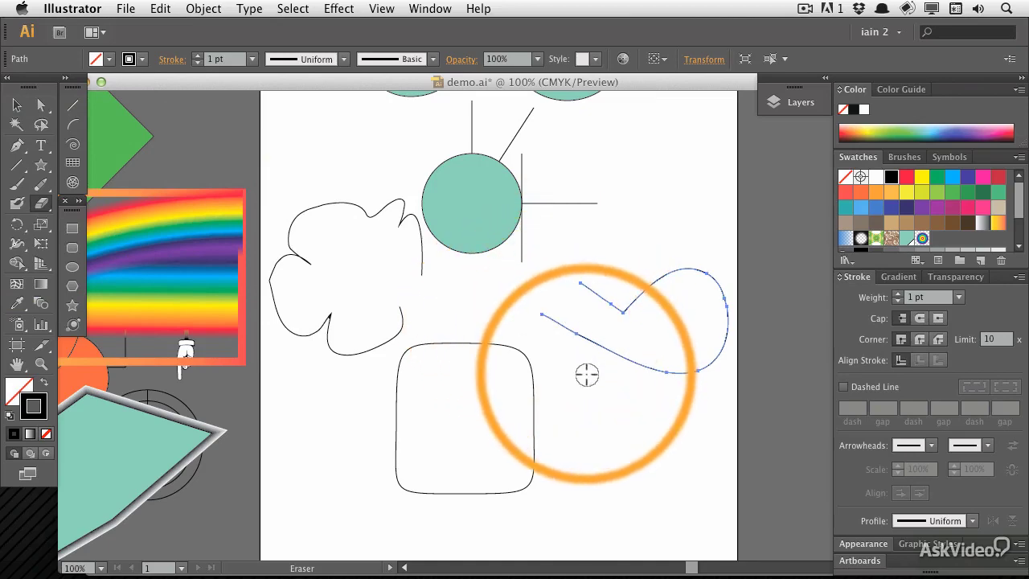
click(42, 124)
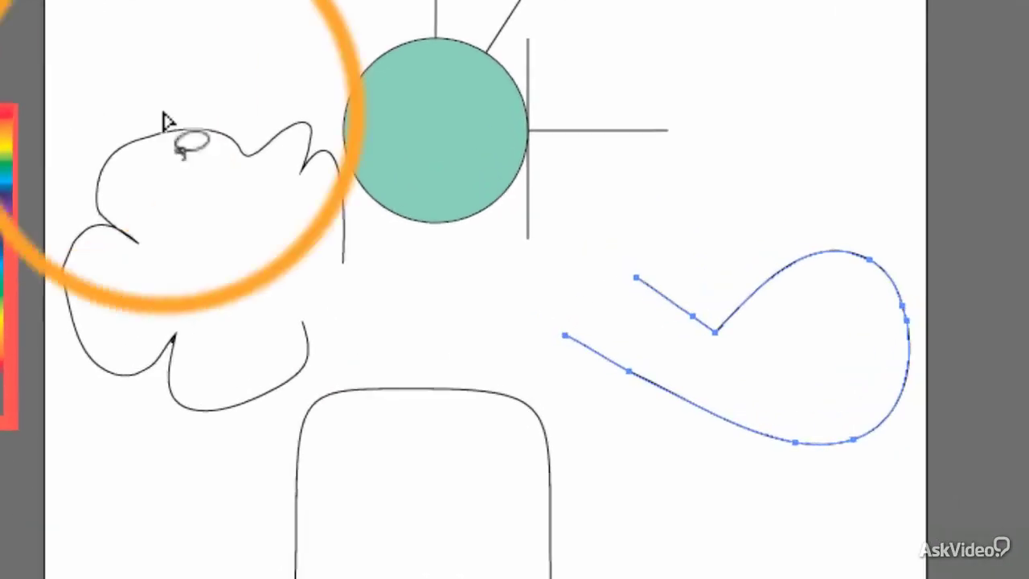
mouse_move(349, 296)
mouse_down()
mouse_move(257, 299)
mouse_move(280, 341)
mouse_move(529, 358)
mouse_move(587, 340)
mouse_move(548, 316)
mouse_move(384, 298)
mouse_move(367, 280)
mouse_up()
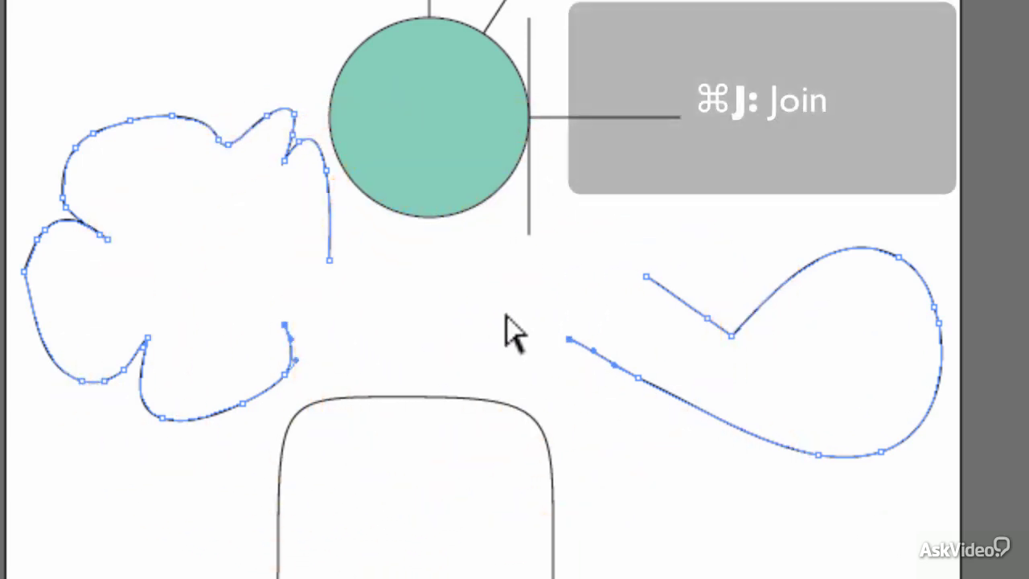
Step: Join the flower's open end to the hook's end, then select the two remaining endpoints
key(super+j)
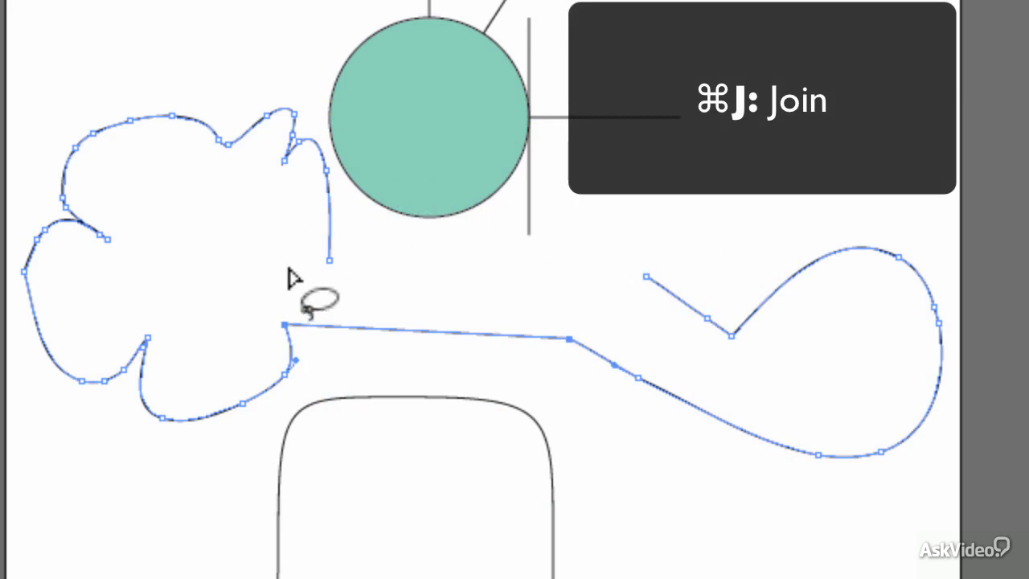
mouse_move(351, 249)
mouse_down()
mouse_move(613, 250)
mouse_move(607, 298)
mouse_move(344, 285)
mouse_move(360, 259)
mouse_up()
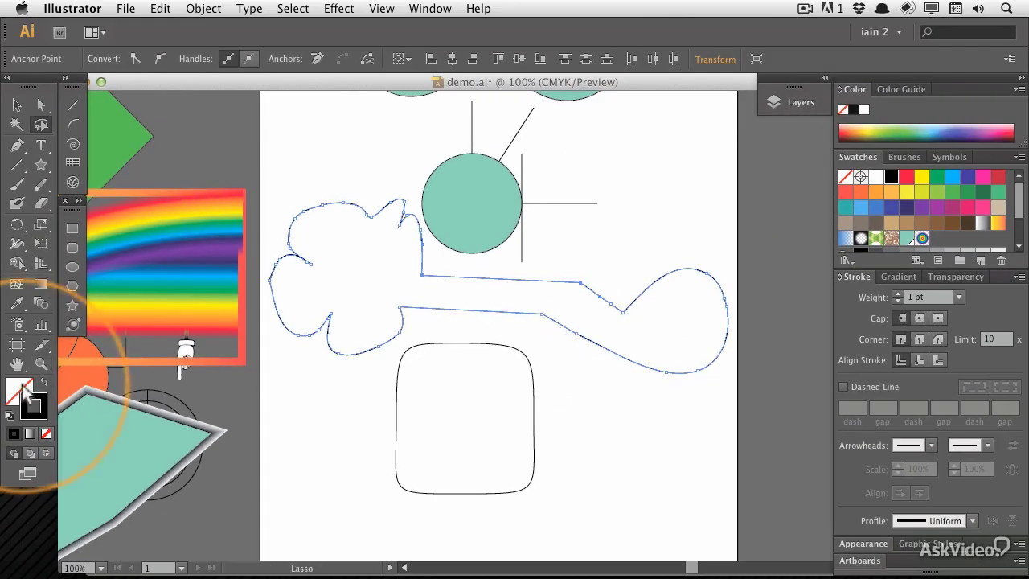
Step: Fill the joined shape with purple and erase a bite along the connecting bar's lower edge
click(922, 209)
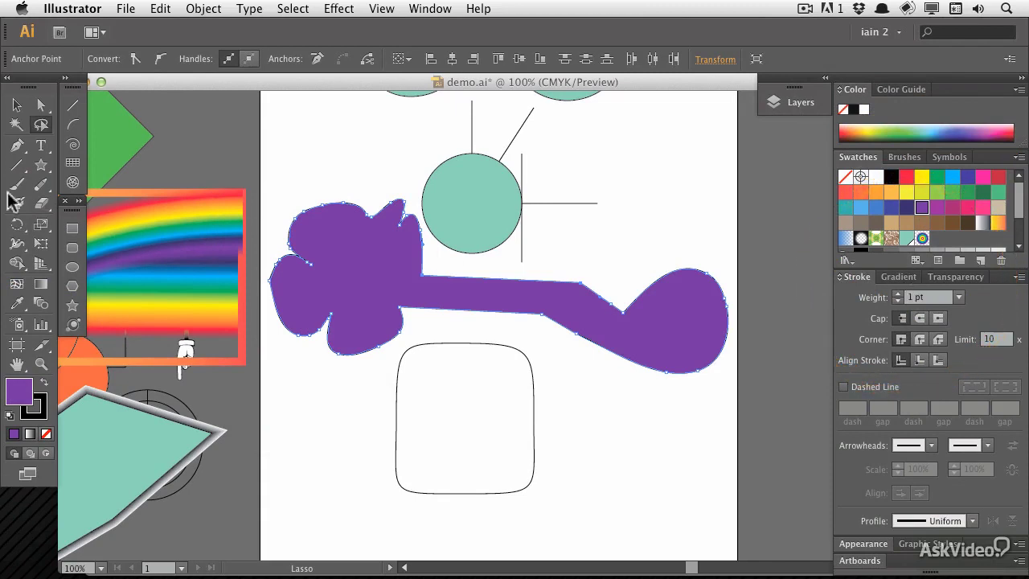
click(46, 204)
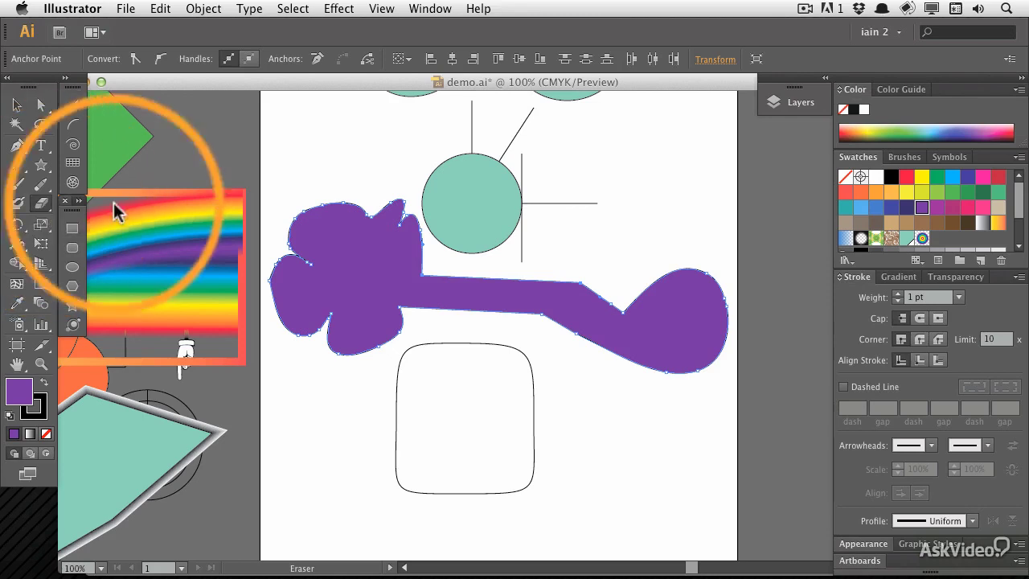
mouse_move(531, 322)
mouse_down()
mouse_move(577, 326)
mouse_move(586, 431)
mouse_move(558, 329)
mouse_move(574, 329)
mouse_move(572, 345)
mouse_move(594, 358)
mouse_move(559, 320)
mouse_up()
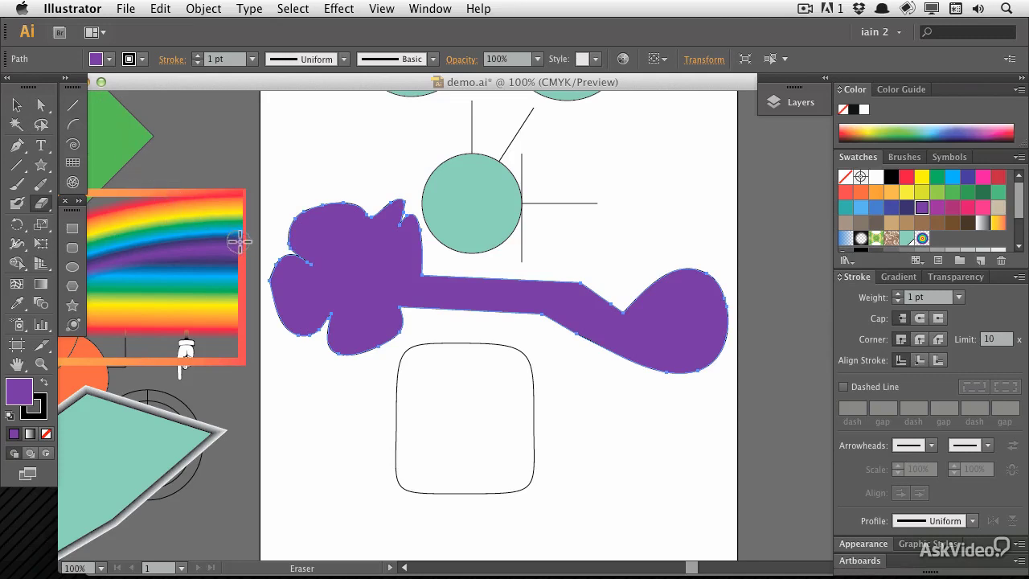
click(41, 183)
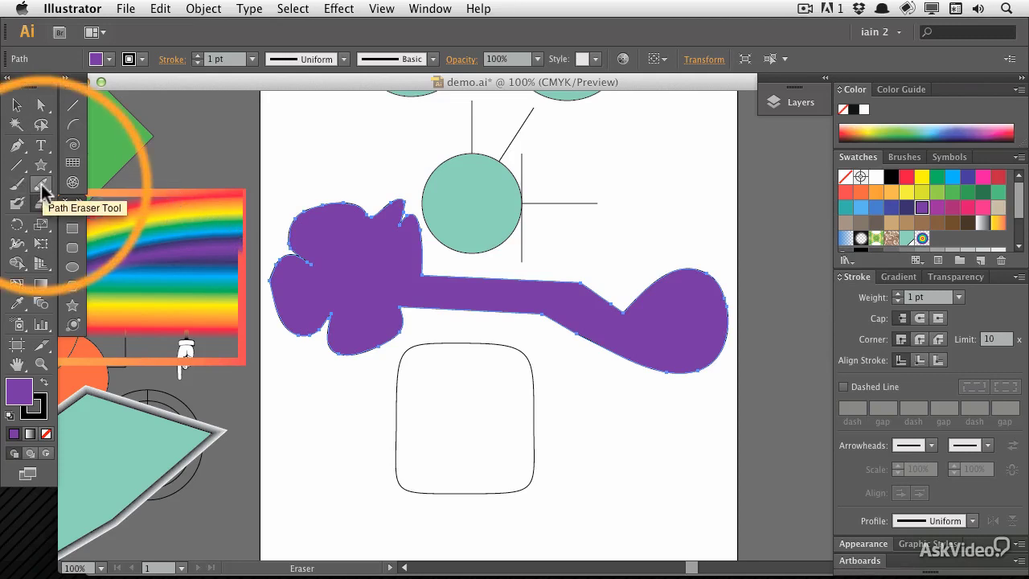
mouse_move(491, 293)
mouse_down()
mouse_move(592, 329)
mouse_move(586, 349)
mouse_move(552, 306)
mouse_up()
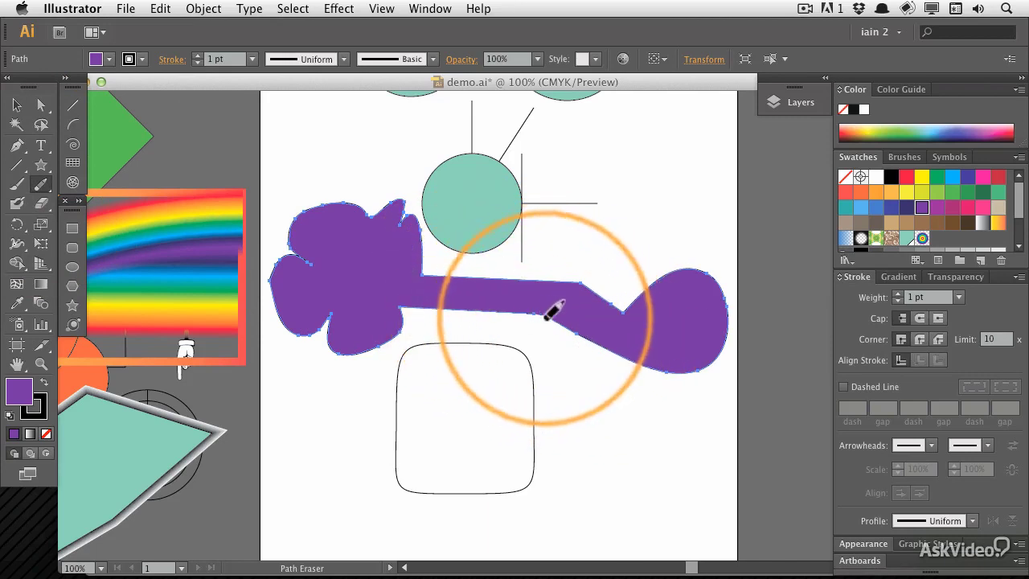
click(42, 204)
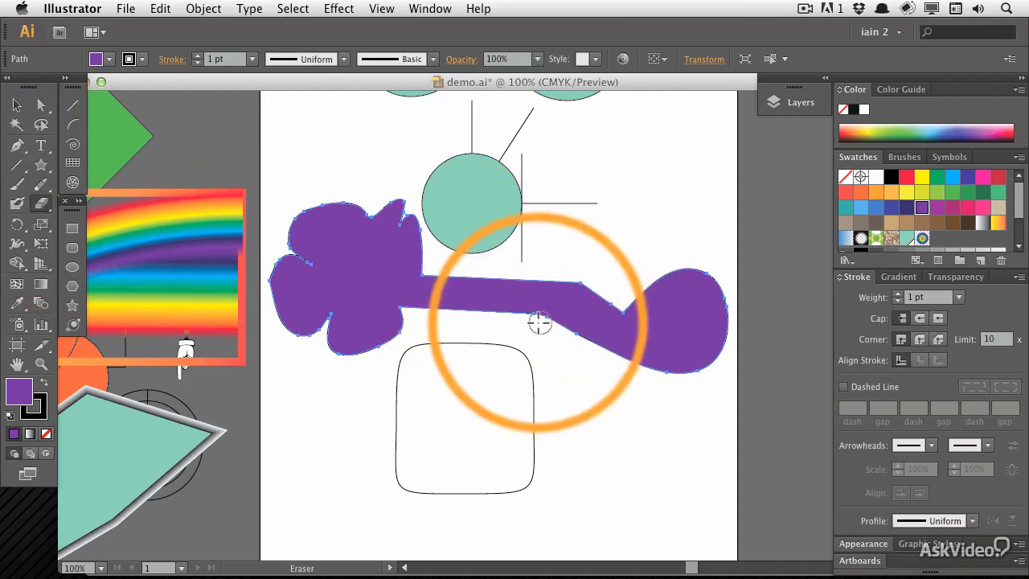